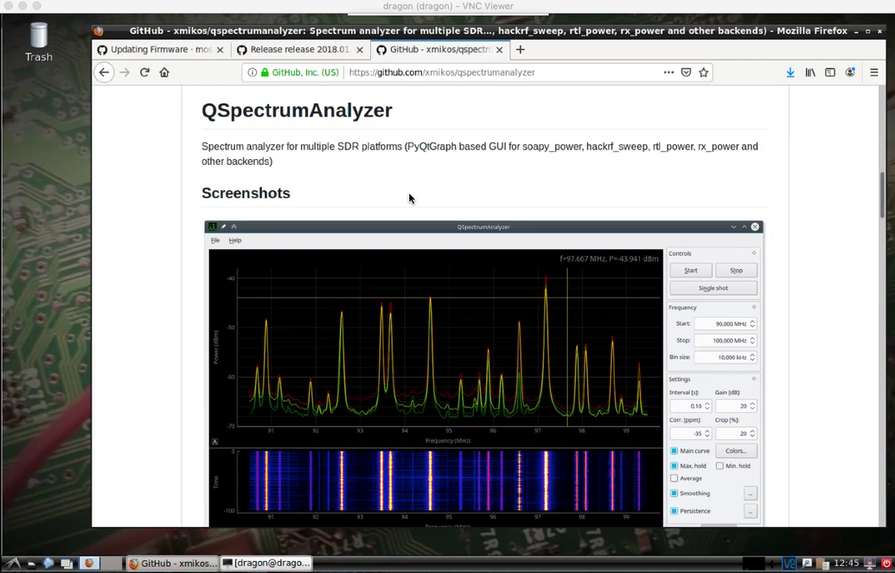
# Scroll the GitHub README down to the Other backends section describing hackrf_sweep.
pyautogui.scroll(3, 409, 198)
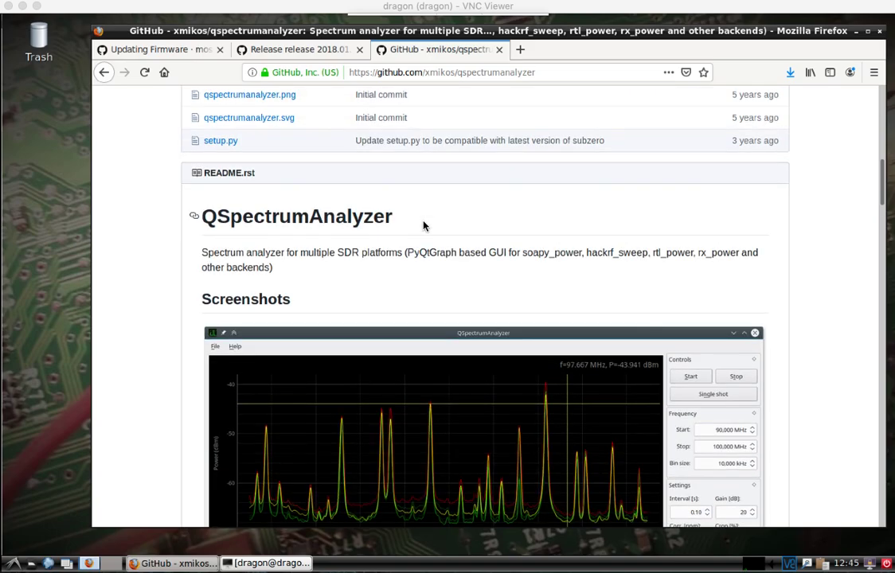
pyautogui.scroll(-1, 423, 226)
pyautogui.scroll(-20, 424, 226)
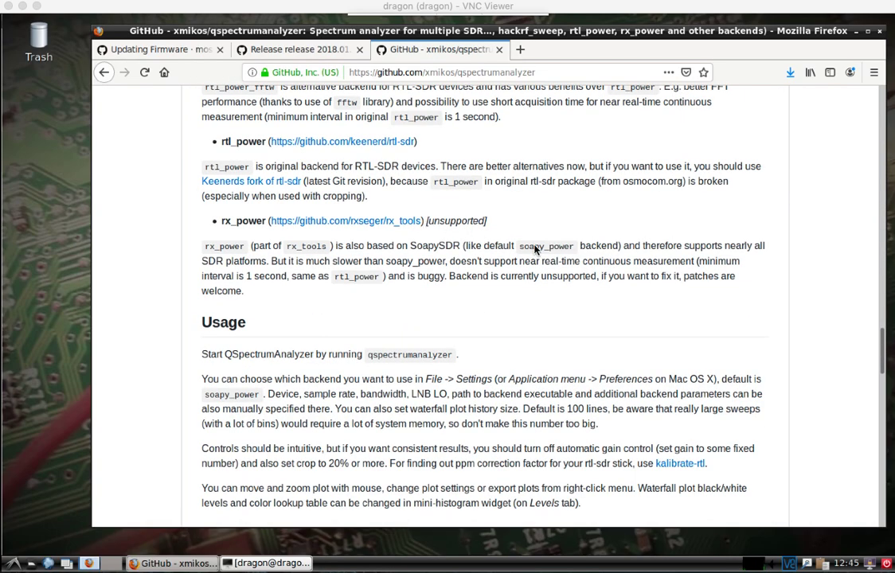
pyautogui.moveTo(884, 343); pyautogui.dragTo(882, 326)
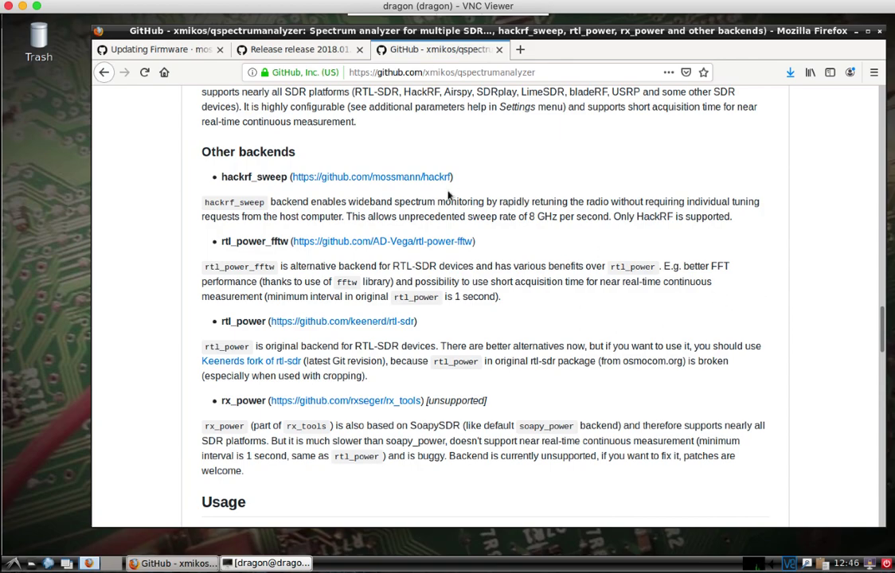
# Run hackrf_info in the terminal to confirm a HackRF One on firmware 2018.01.1.
pyautogui.click(257, 557)
pyautogui.moveTo(325, 88); pyautogui.dragTo(324, 107)
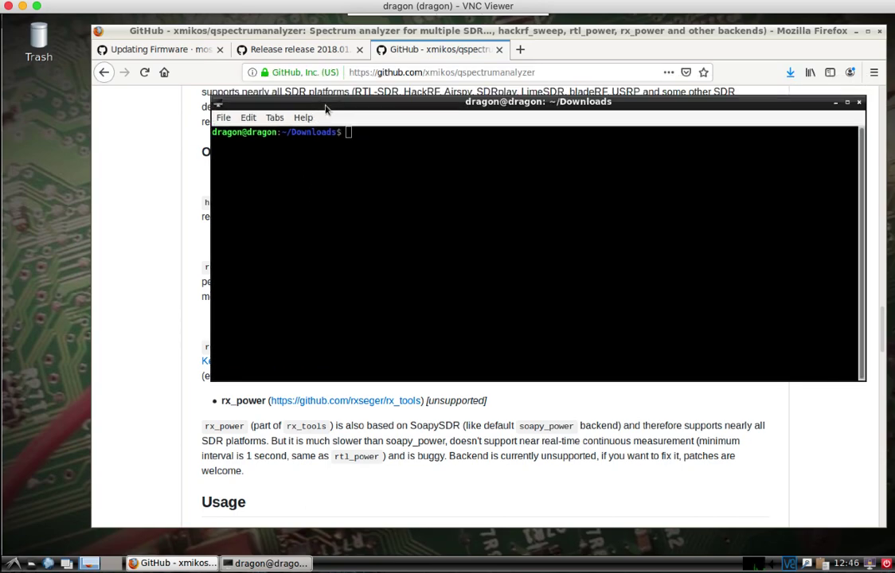
pyautogui.write('hackrf_info')
pyautogui.press('Return')
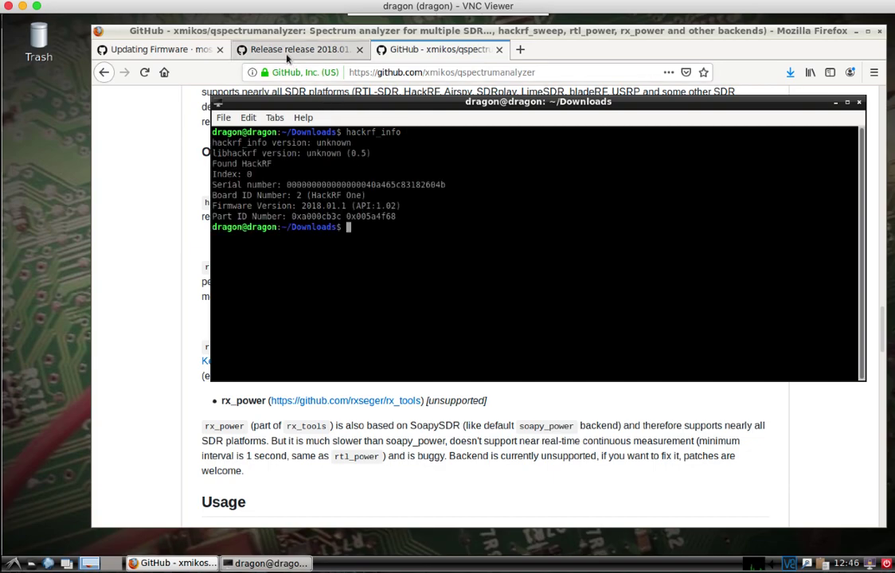
# Look over the Updating Firmware wiki page in Firefox.
pyautogui.click(177, 53)
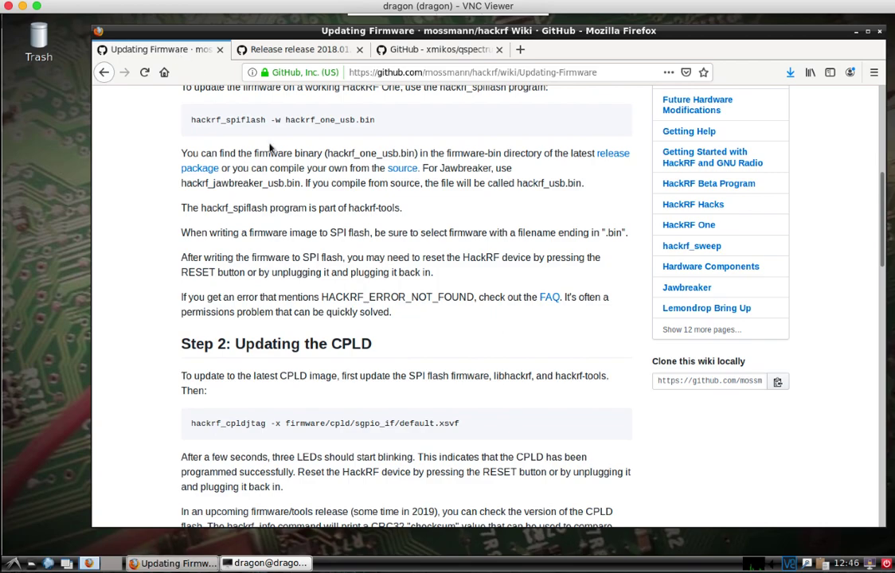
pyautogui.scroll(-1, 406, 302)
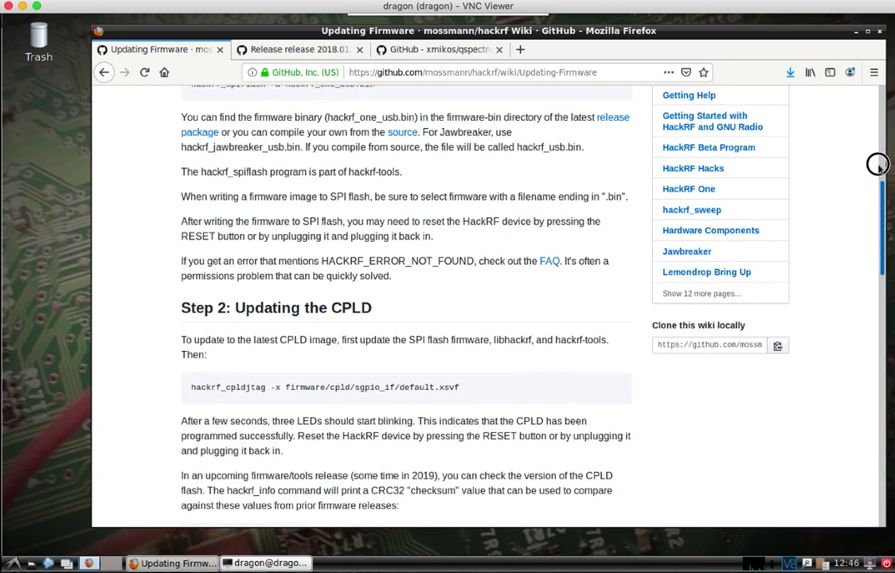
pyautogui.scroll(9, 872, 156)
pyautogui.scroll(1, 881, 133)
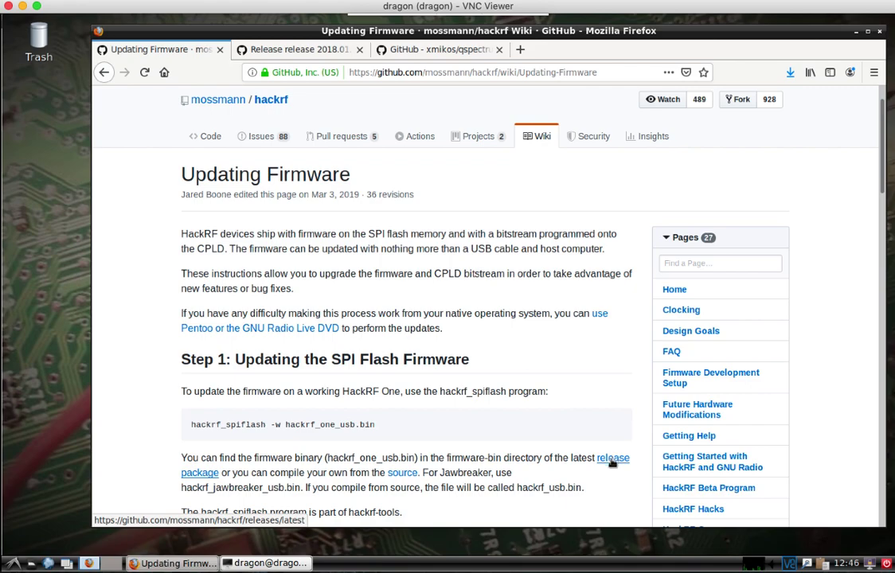
# Save hackrf-2018.01.1.zip from the Release 2018.01.1 page and return to the terminal.
pyautogui.click(302, 48)
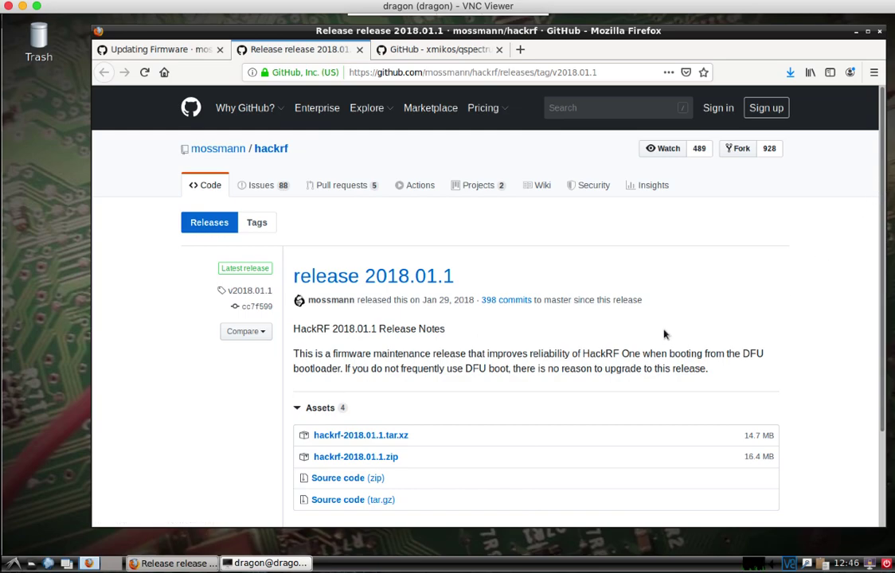
pyautogui.click(379, 459)
pyautogui.click(400, 299)
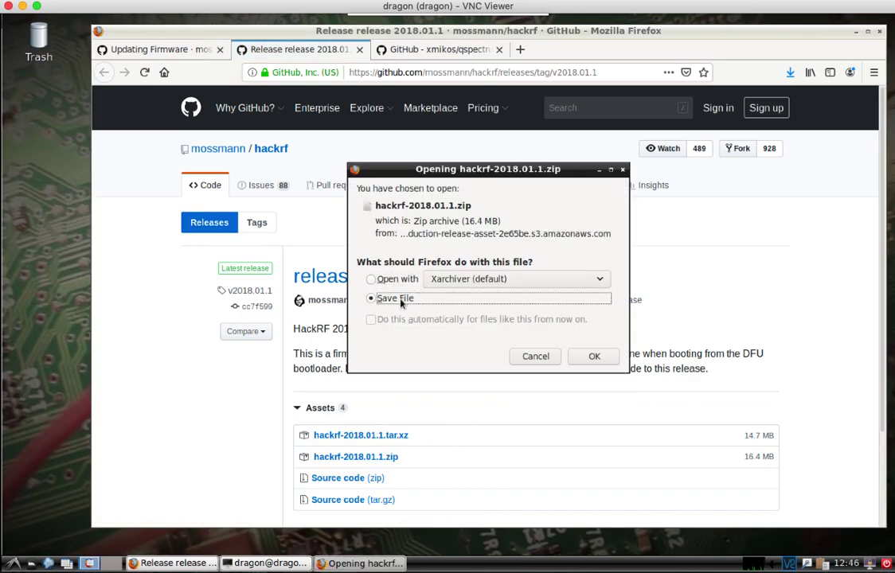
pyautogui.click(594, 356)
pyautogui.click(252, 564)
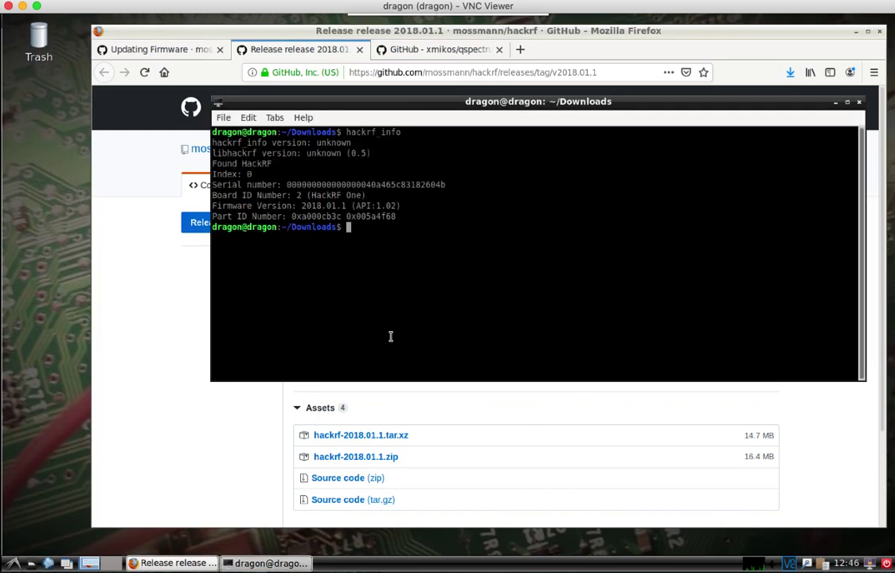
# Change to the ~/Downloads folder and list its files.
pyautogui.write('/home/')
pyautogui.press('Tab')
pyautogui.write('Do')
pyautogui.press('Tab')
pyautogui.press('Return')
pyautogui.write('ls')
pyautogui.press('Return')
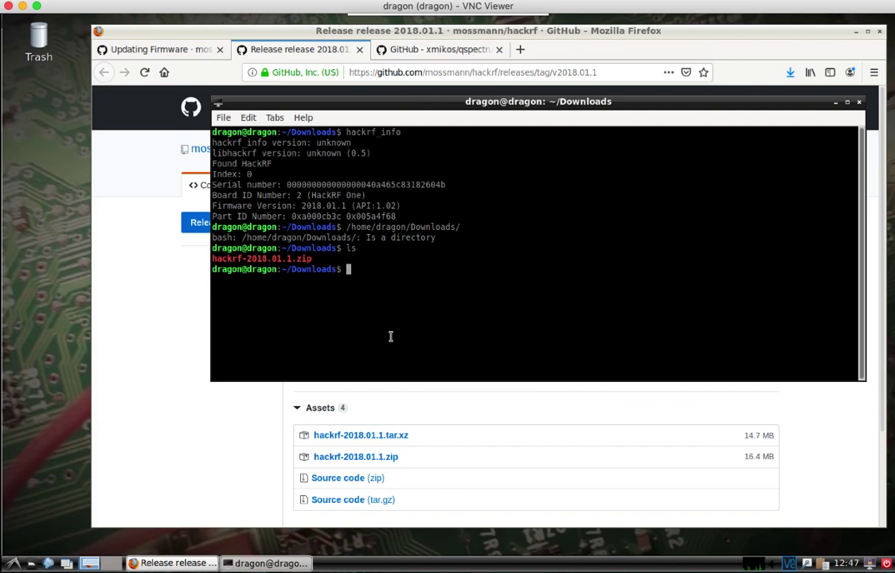
# Unzip hackrf-2018.01.1.zip and confirm the hackrf-2018.01.1 folder appears.
pyautogui.write('unzip h')
pyautogui.press('Tab')
pyautogui.press('Return')
pyautogui.write('ls')
pyautogui.press('Return')
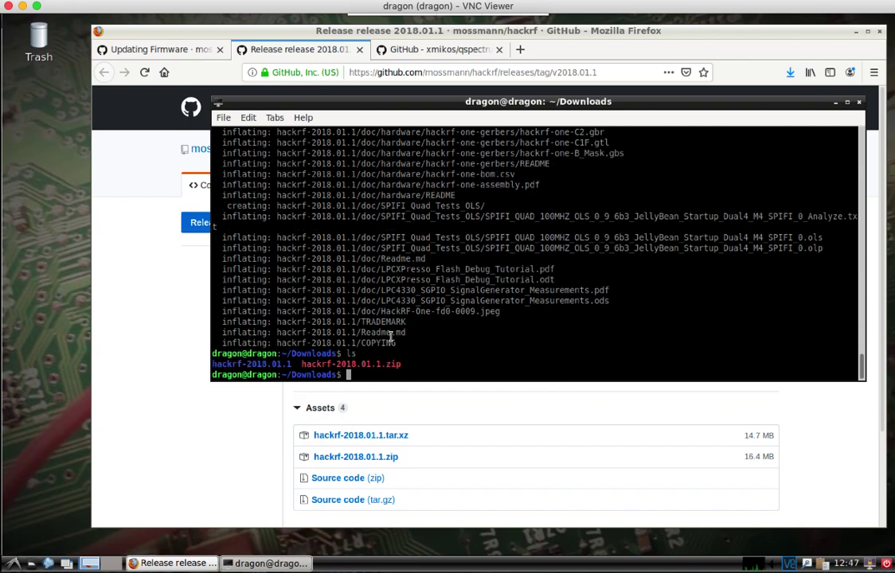
# Check Step 1 of the Updating Firmware wiki, then return to the terminal.
pyautogui.click(163, 49)
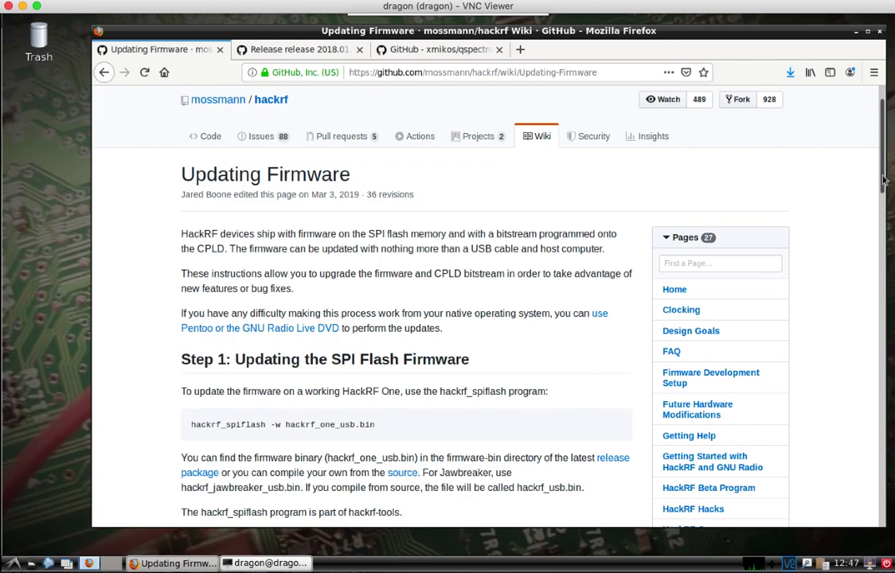
pyautogui.moveTo(882, 179); pyautogui.dragTo(881, 225)
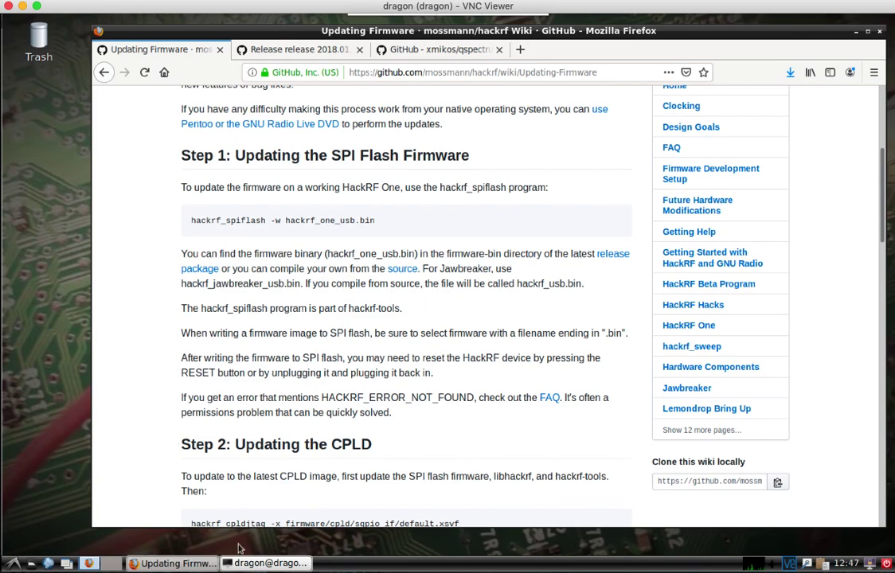
pyautogui.click(262, 563)
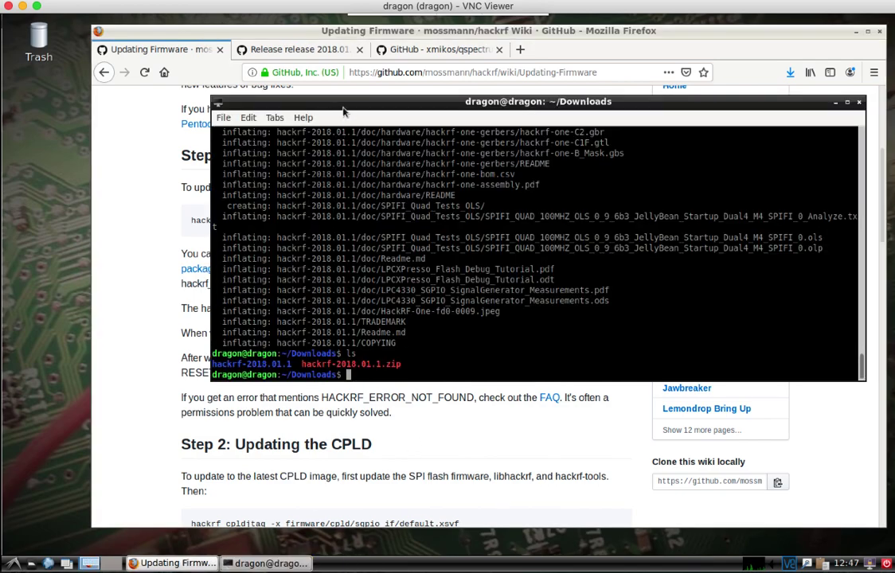
# Enter hackrf_spiflash -w hackrf-2018.01.1/firmware-bin/hackrf_one_usb.bin using Tab completion.
pyautogui.moveTo(344, 111); pyautogui.dragTo(300, 245)
pyautogui.write('hackrf _s')
pyautogui.press('Tab')
pyautogui.write('-w ')
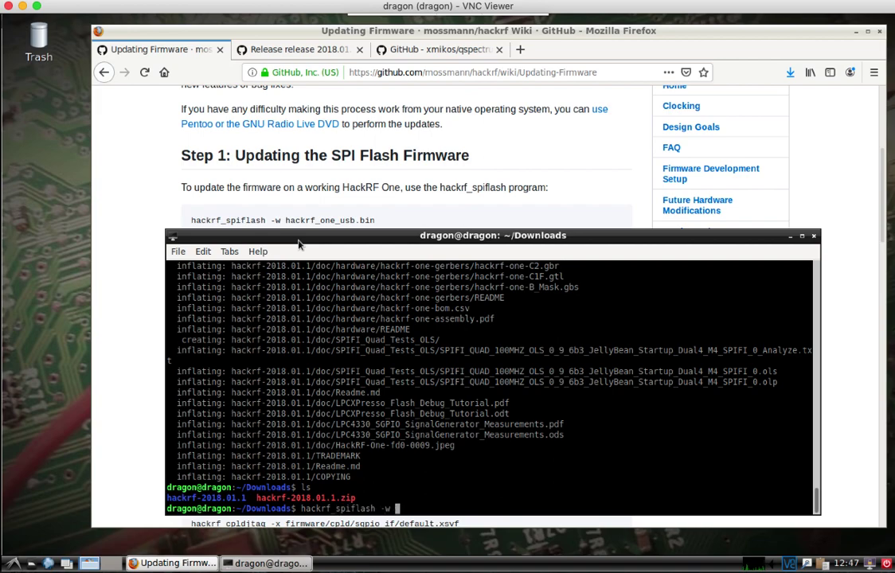
pyautogui.write('hackrf-2018.01.1')
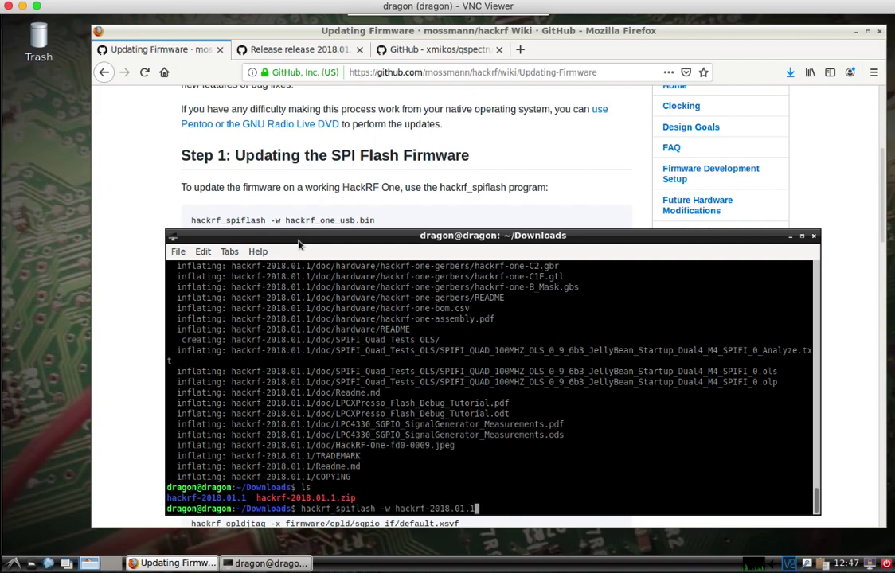
pyautogui.press('Tab')
pyautogui.press('Tab')
pyautogui.write('/')
pyautogui.press('Tab')
pyautogui.press('Tab')
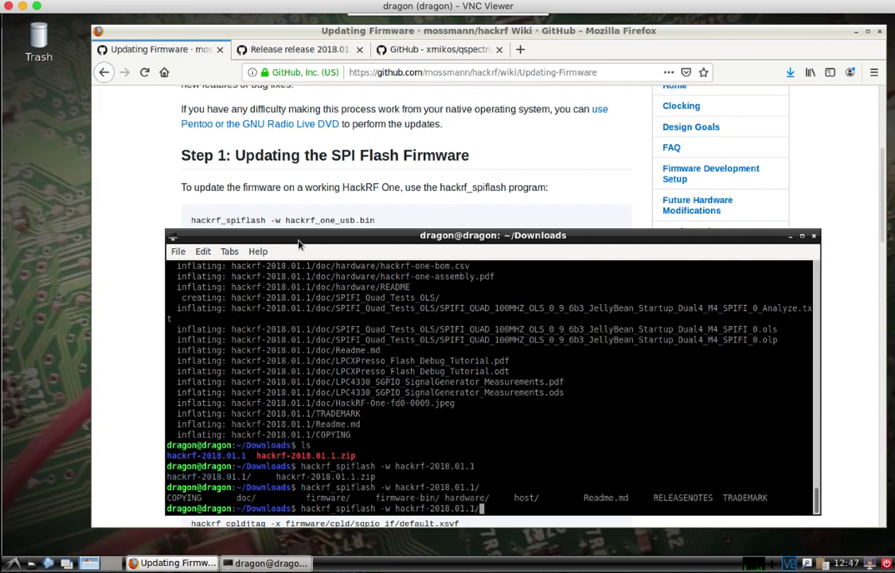
pyautogui.write('firmware-')
pyautogui.press('Tab')
pyautogui.write('hackrf')
pyautogui.press('Tab')
pyautogui.press('Tab')
pyautogui.write('o')
pyautogui.press('Tab')
pyautogui.write('b')
pyautogui.press('Tab')
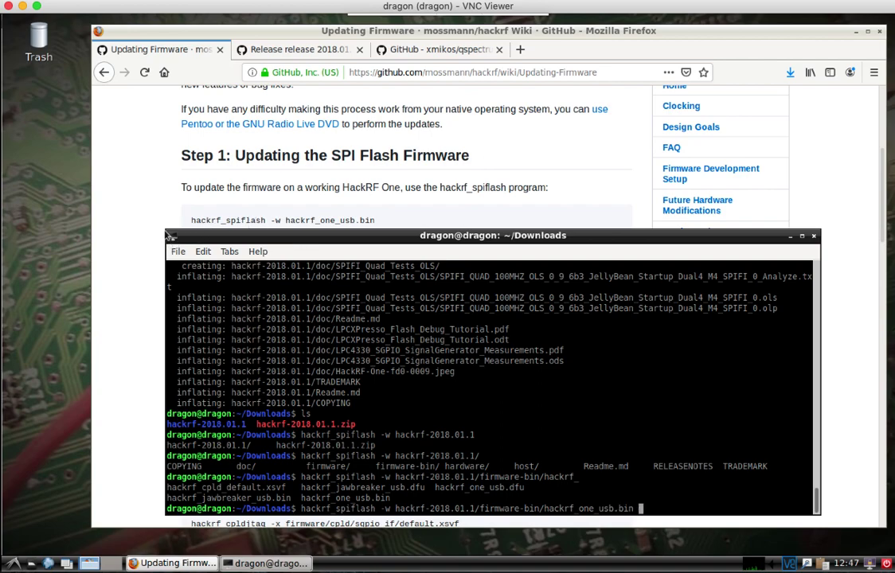
# Enlarge the terminal and run the flash, writing 22024 bytes to SPI flash.
pyautogui.moveTo(148, 205); pyautogui.dragTo(94, 102)
pyautogui.moveTo(178, 105); pyautogui.dragTo(183, 81)
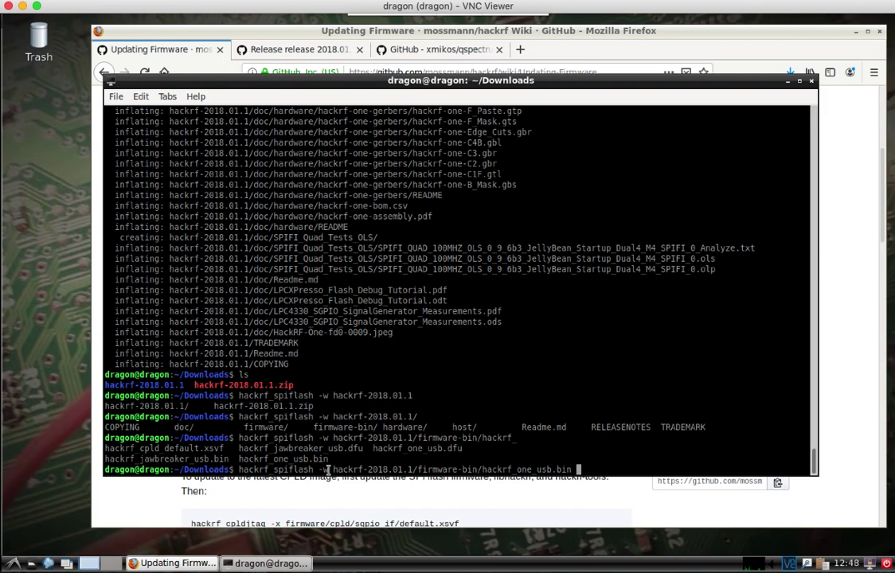
pyautogui.press('Return')
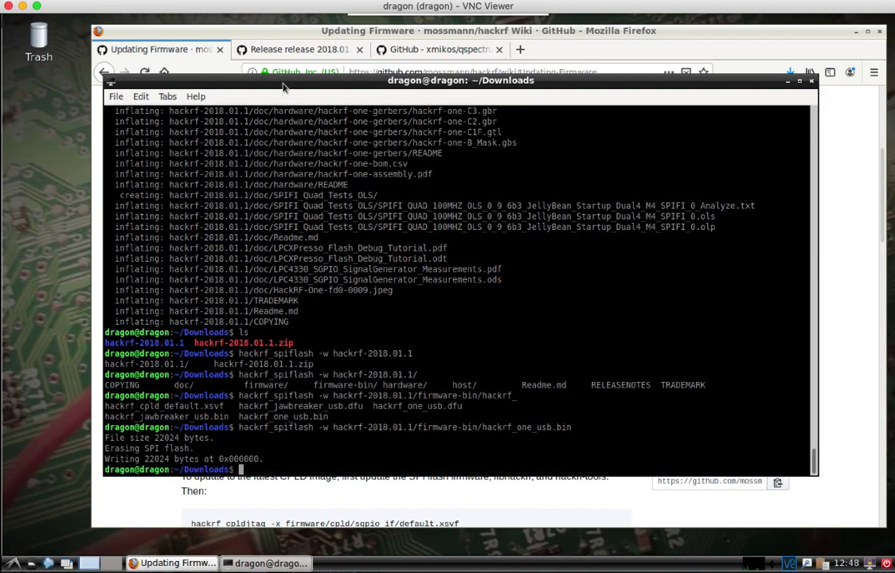
# Scroll the wiki to Step 2's hackrf_cpldjtag command, then return to the terminal.
pyautogui.moveTo(253, 78); pyautogui.dragTo(328, 80)
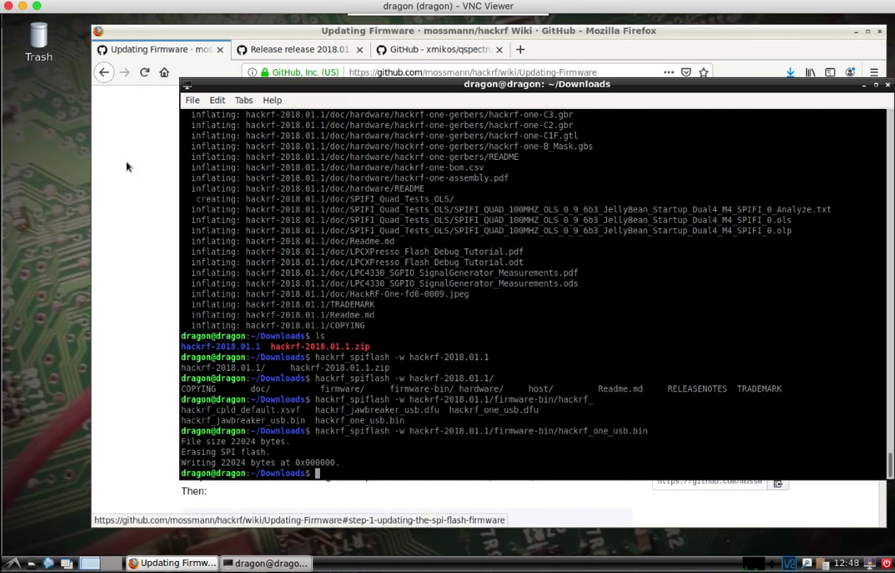
pyautogui.click(159, 216)
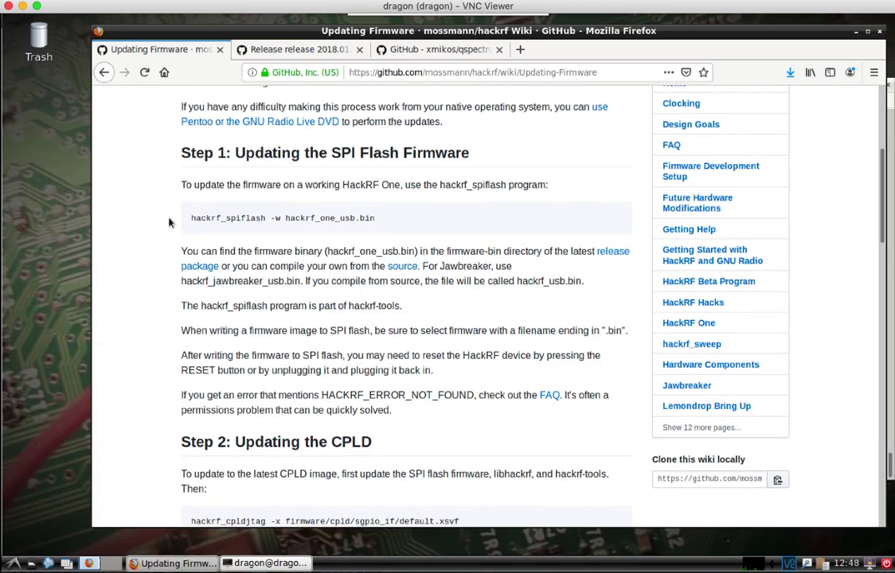
pyautogui.scroll(-1, 169, 223)
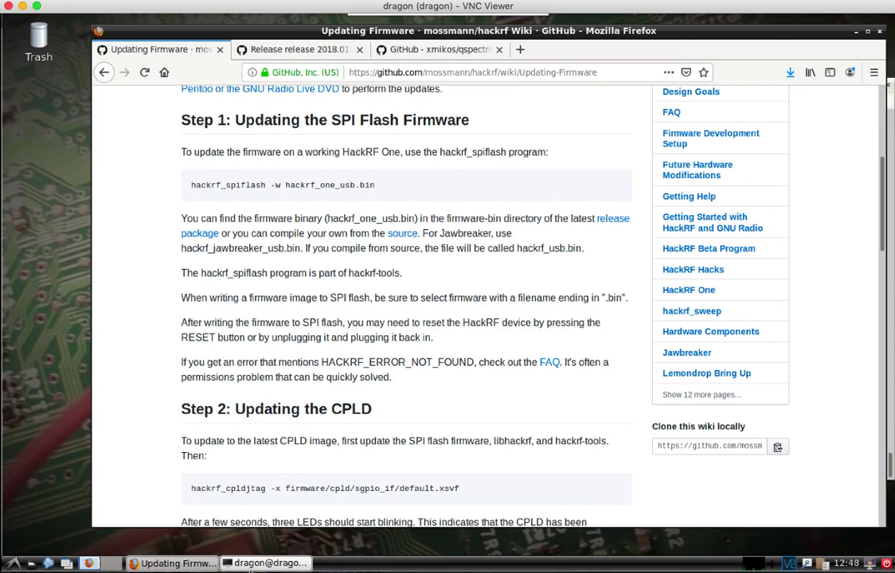
pyautogui.click(253, 563)
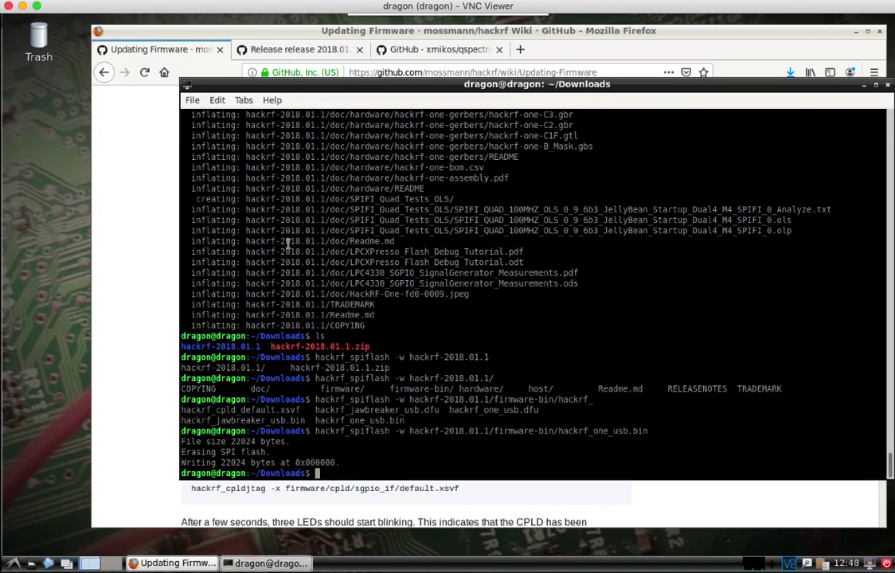
# Flash the CPLD with hackrf_cpldjtag -x hackrf-2018.01.1/firmware/cpld/sgpio_if/default.xsvf.
pyautogui.write('hackrf cpldjtag -')
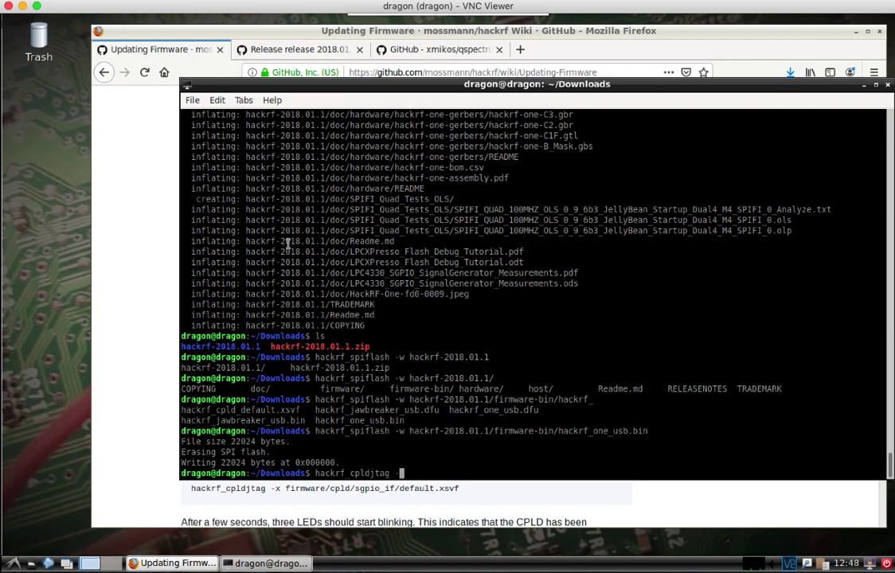
pyautogui.write('x hackrf-2018.01.1/firmware')
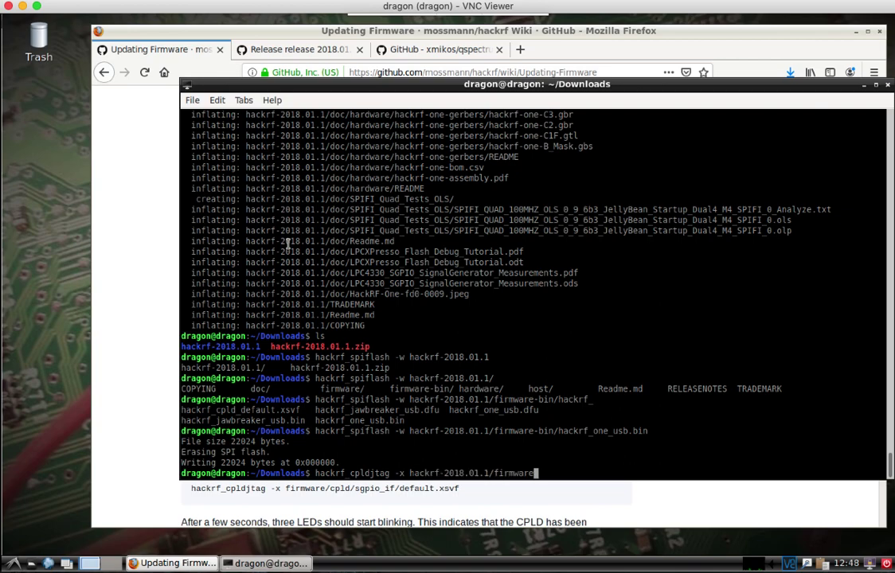
pyautogui.write('/cpld/sgpio_if/de')
pyautogui.press('Tab')
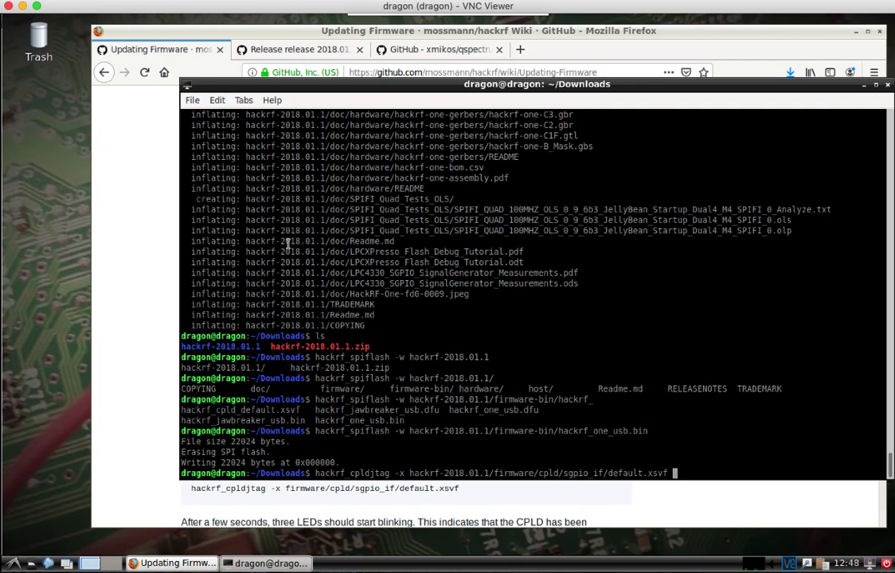
pyautogui.press('Return')
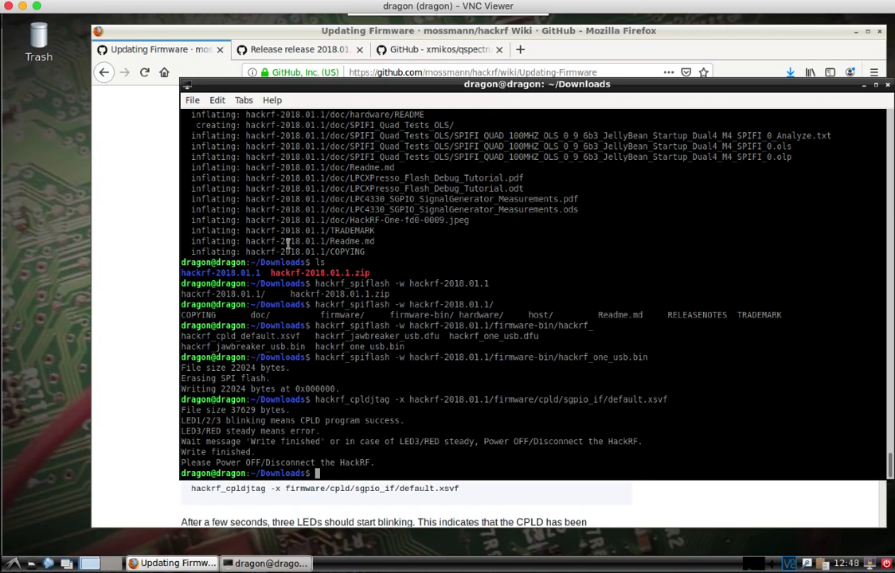
# Run hackrf_info to confirm firmware 2018.01.1, then close the terminal.
pyautogui.write('hackrf_info')
pyautogui.press('Return')
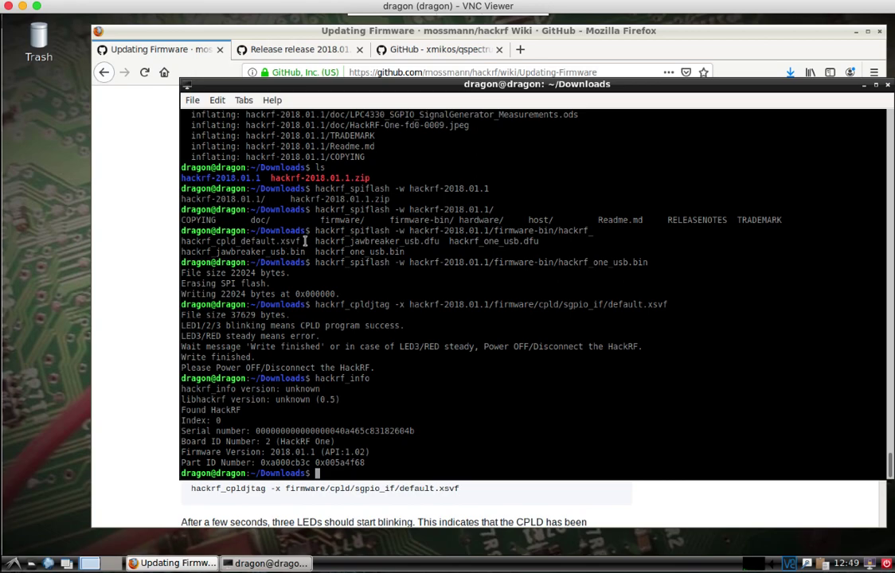
pyautogui.click(887, 84)
# Minimize Firefox and launch QSpectrumAnalyzer from the start menu's Other category.
pyautogui.click(856, 31)
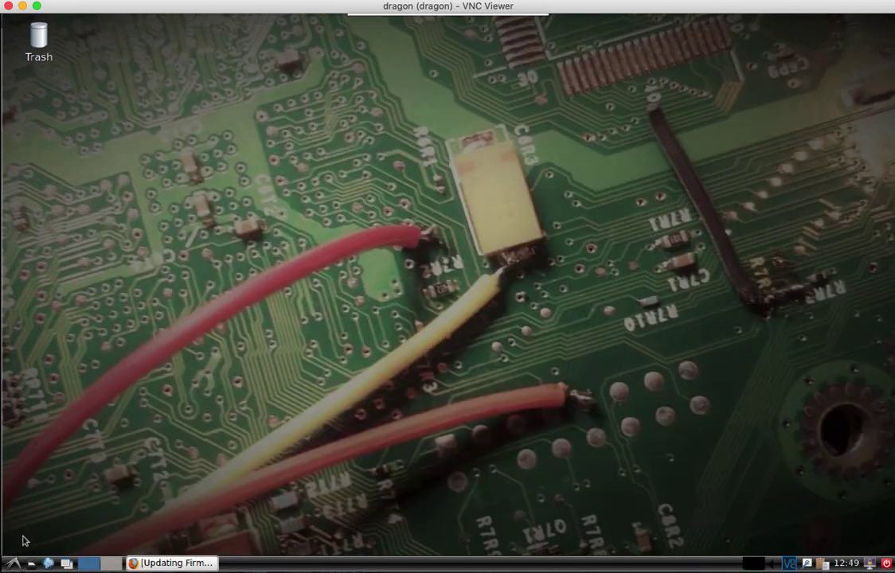
pyautogui.click(13, 564)
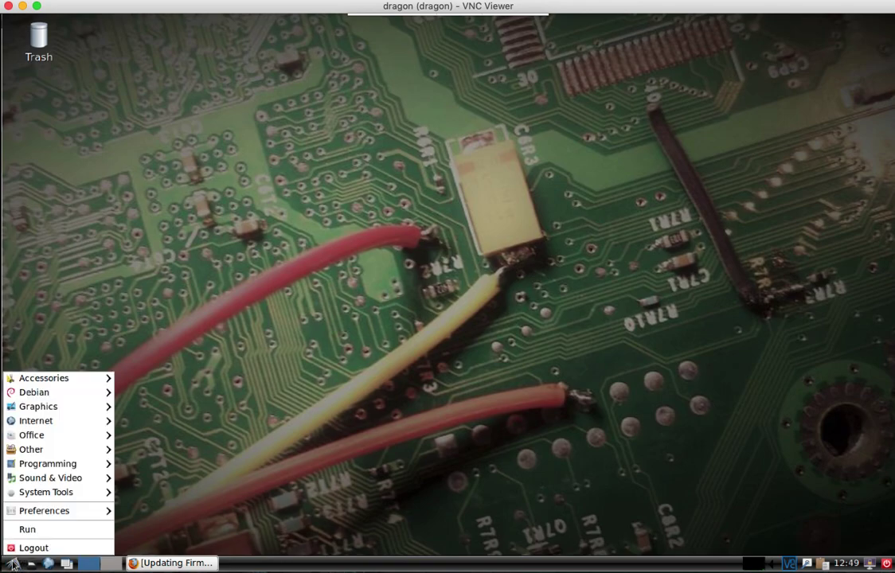
pyautogui.moveTo(47, 452)
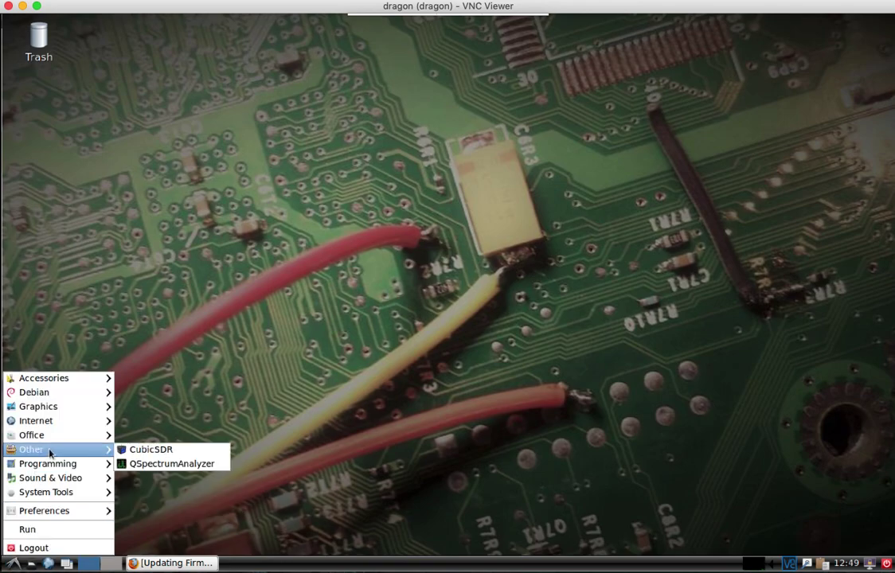
pyautogui.click(175, 464)
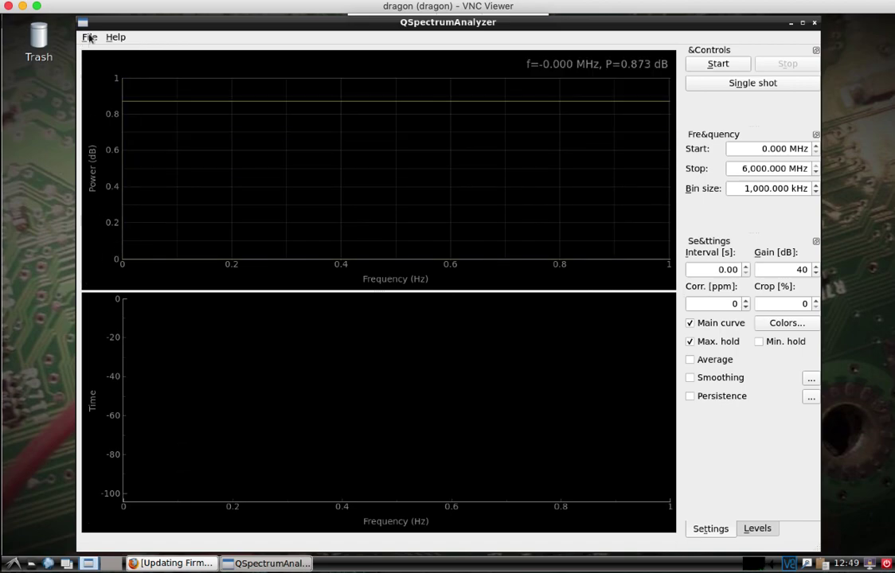
# Select the hackrf_sweep backend in Settings, giving a 20 MHz sample rate.
pyautogui.click(88, 38)
pyautogui.click(105, 53)
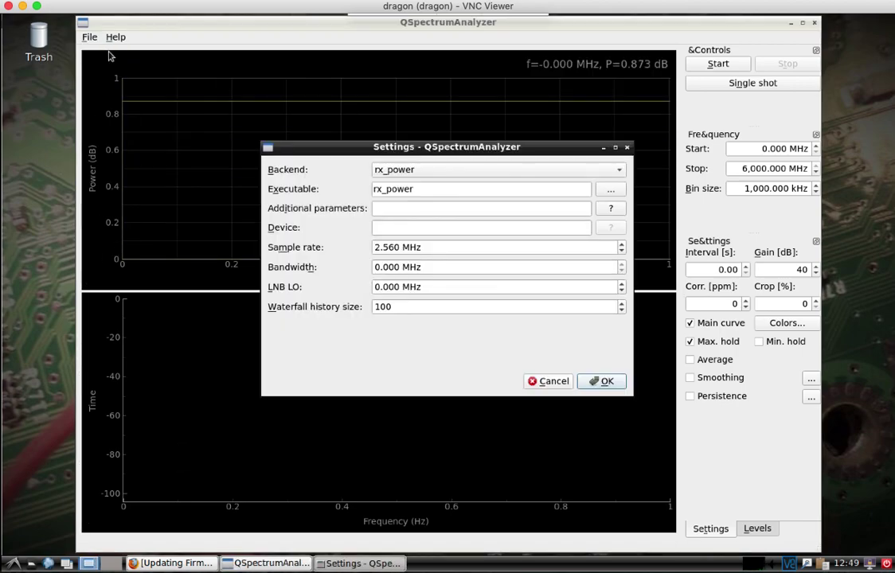
pyautogui.click(597, 172)
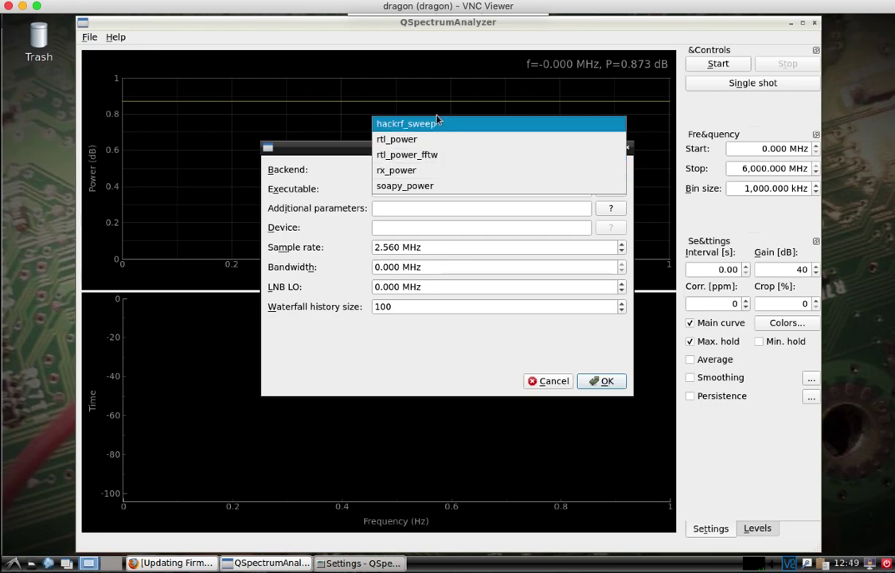
pyautogui.click(382, 122)
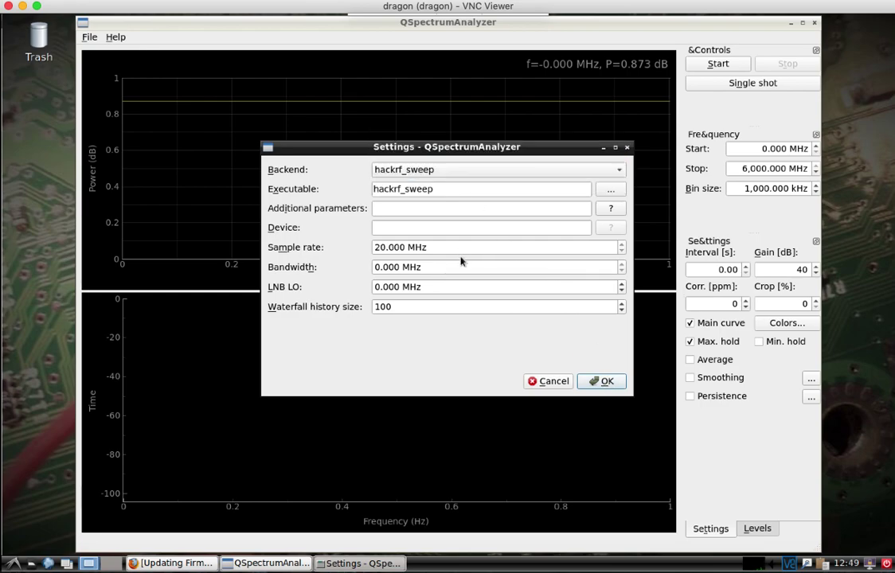
pyautogui.click(603, 381)
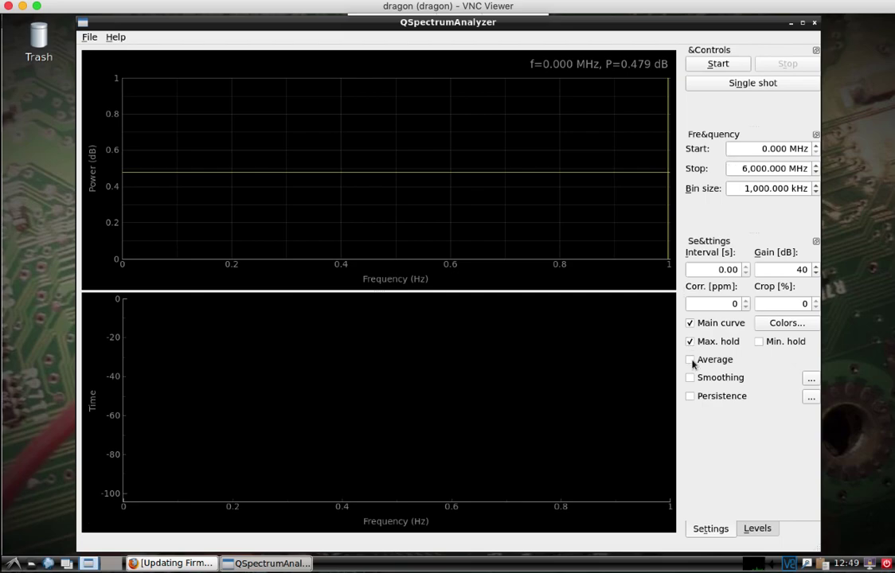
# Start sweeping the default 0–6,000 MHz range.
pyautogui.click(718, 64)
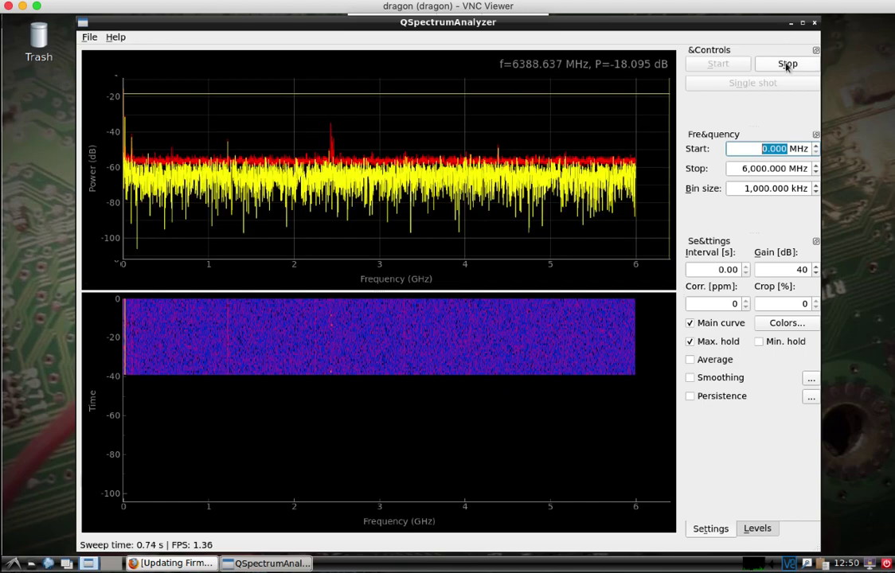
# Stop the sweep and edit the frequency fields, setting the stop frequency to 2500 MHz.
pyautogui.click(787, 64)
pyautogui.doubleClick(753, 148)
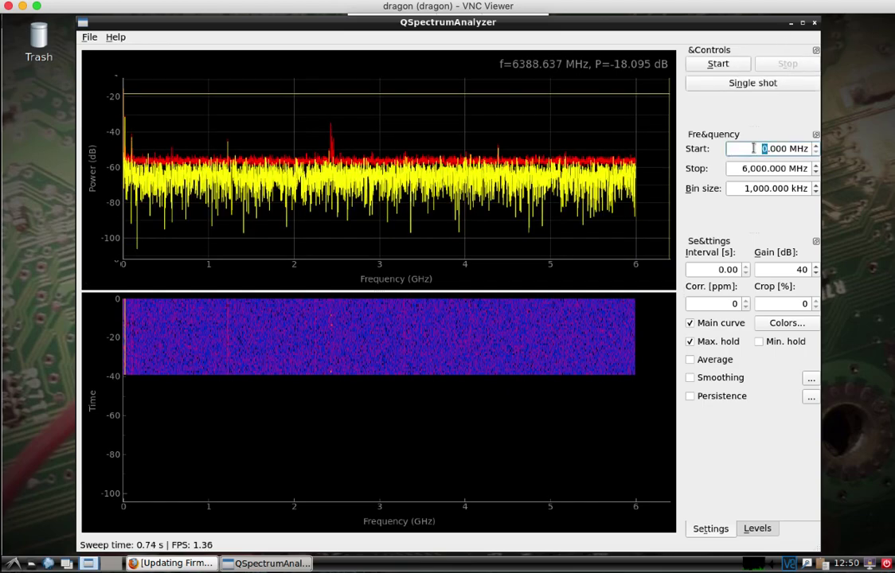
pyautogui.write('200')
pyautogui.doubleClick(748, 168)
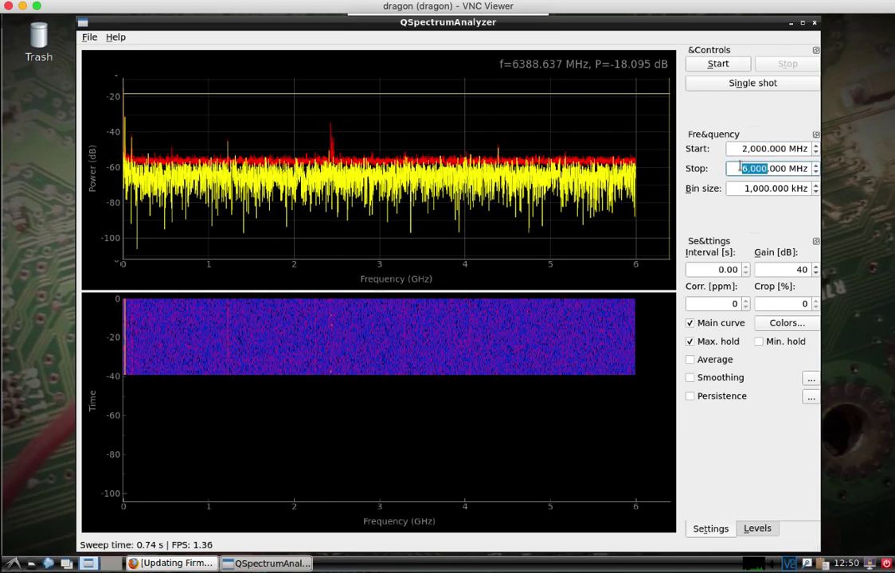
pyautogui.write('24')
pyautogui.press('BackSpace')
pyautogui.write('500')
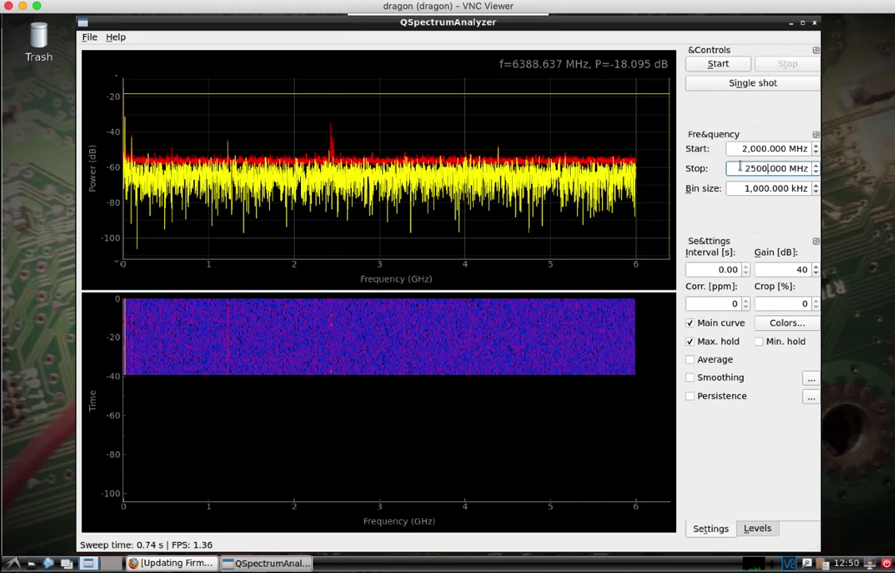
pyautogui.click(748, 149)
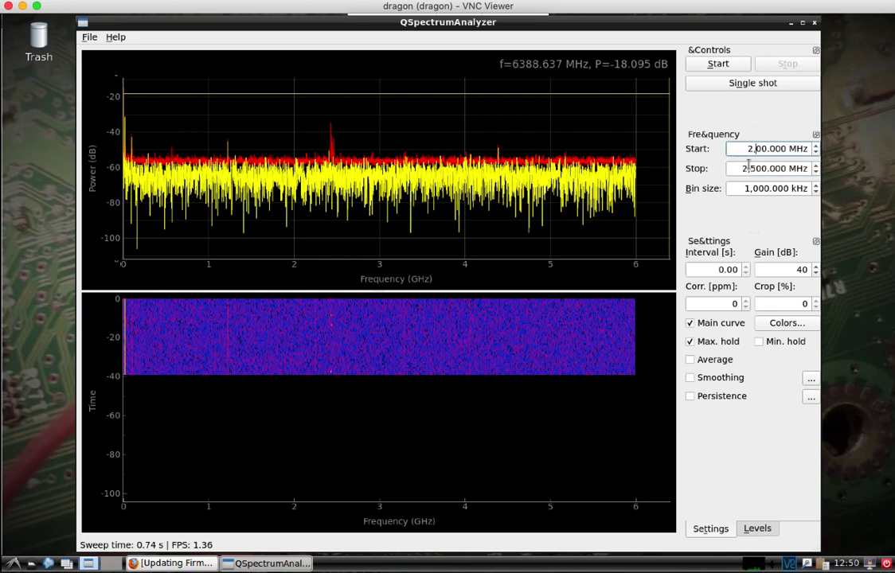
# Correct the start frequency to 2400 MHz and begin sweeping the 2,400–2,500 MHz range.
pyautogui.write('4')
pyautogui.click(722, 71)
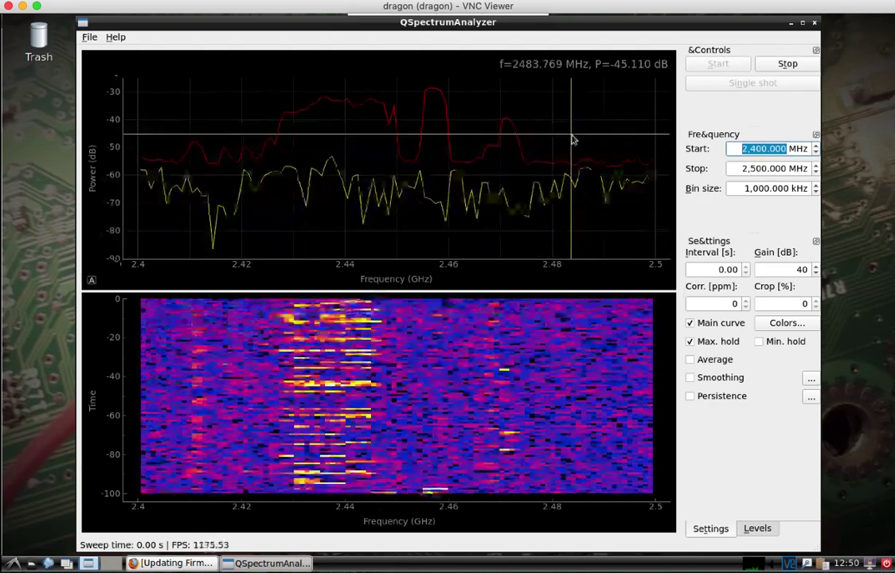